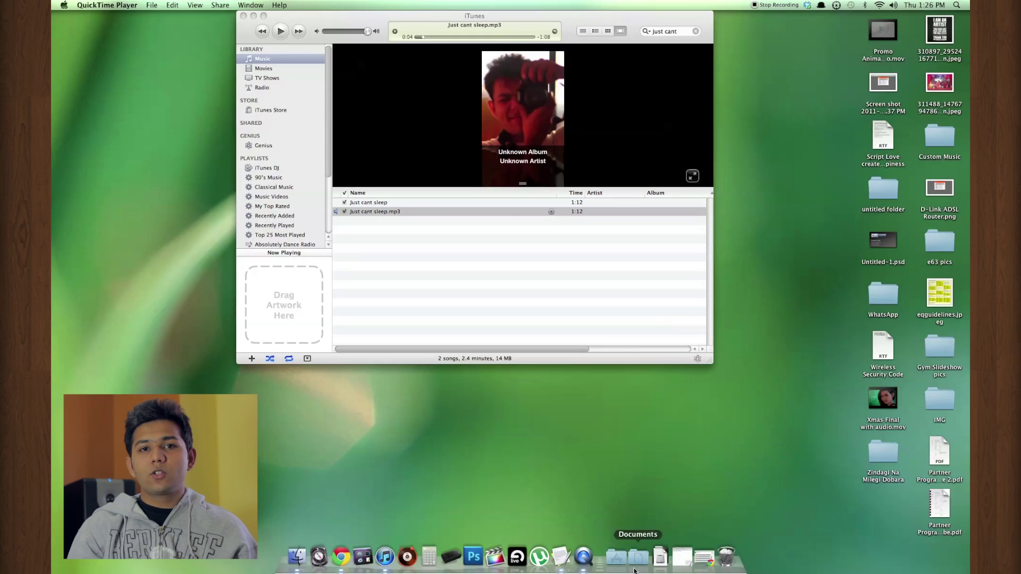
Launch Soundflowerbed from the Applications Soundflower folder and route Soundflower (2ch) to Built-in Output
left_click(616, 560)
scroll(713, 355, "down", 4)
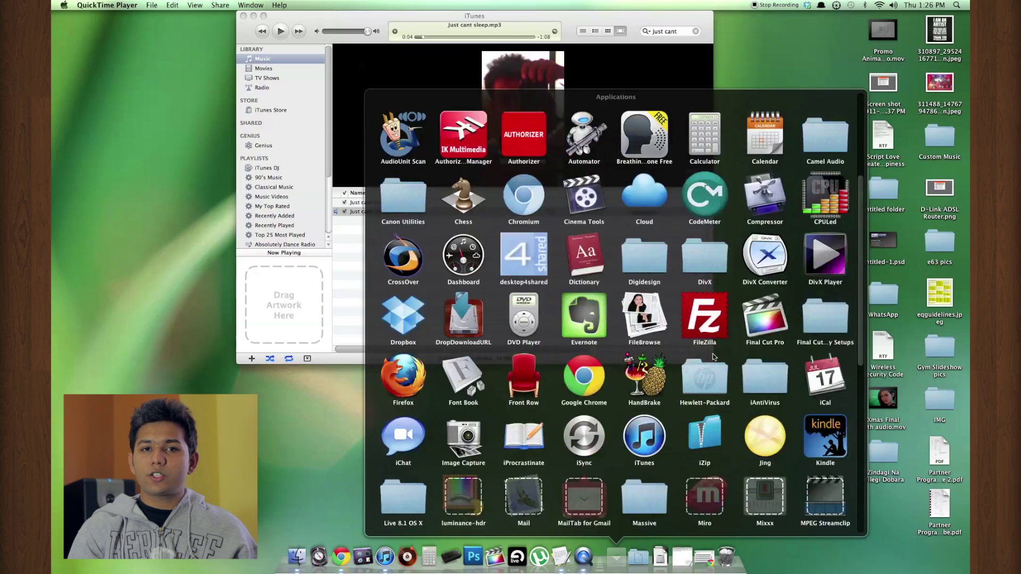
scroll(713, 355, "down", 4)
scroll(712, 355, "down", 4)
left_click(764, 397)
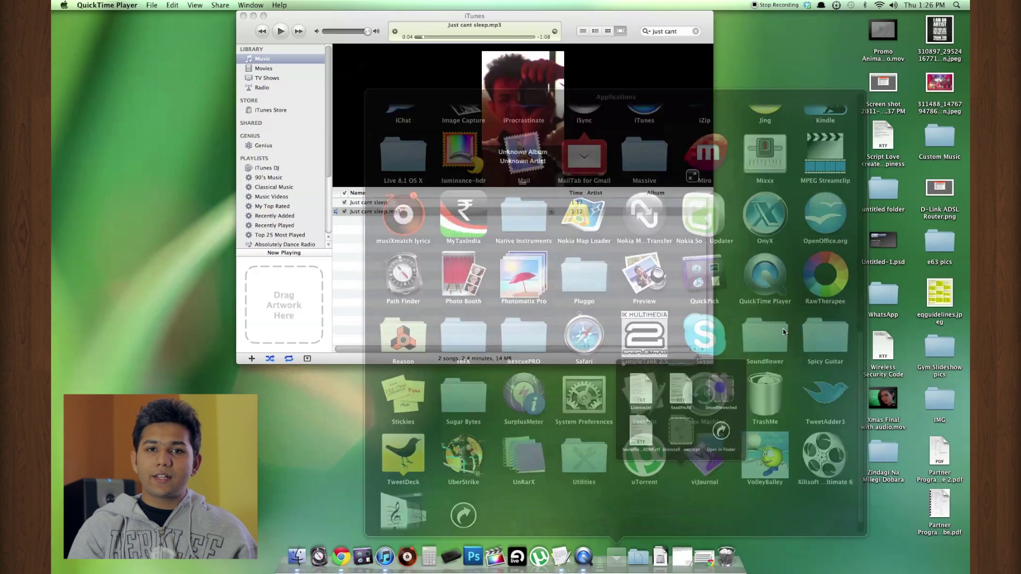
left_click(677, 432)
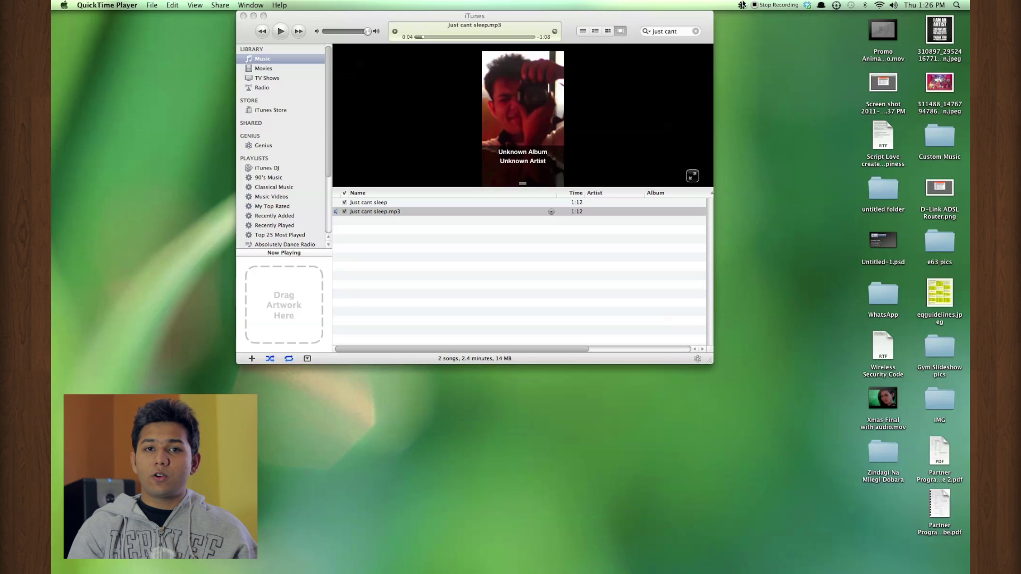
left_click(741, 5)
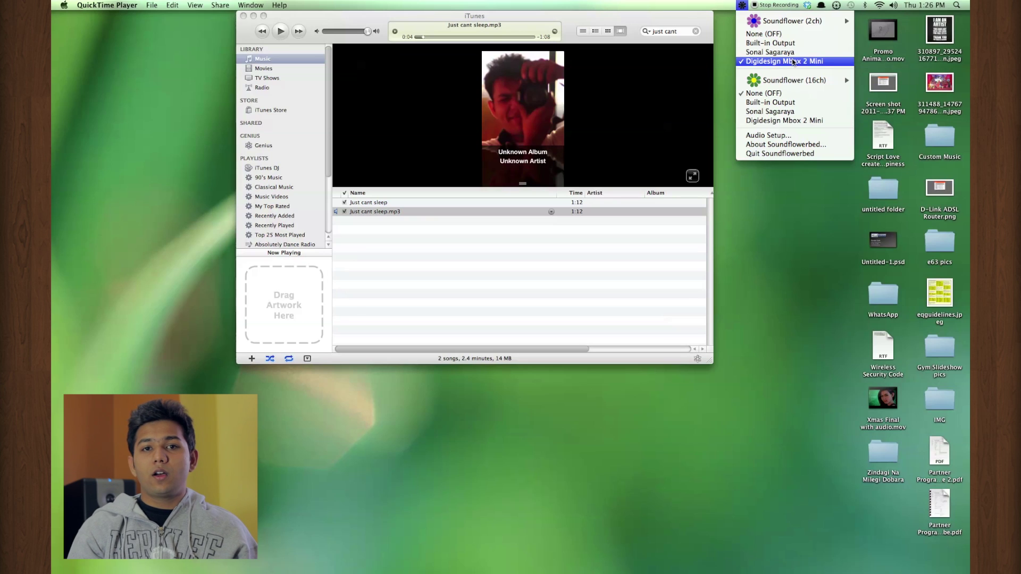
left_click(783, 45)
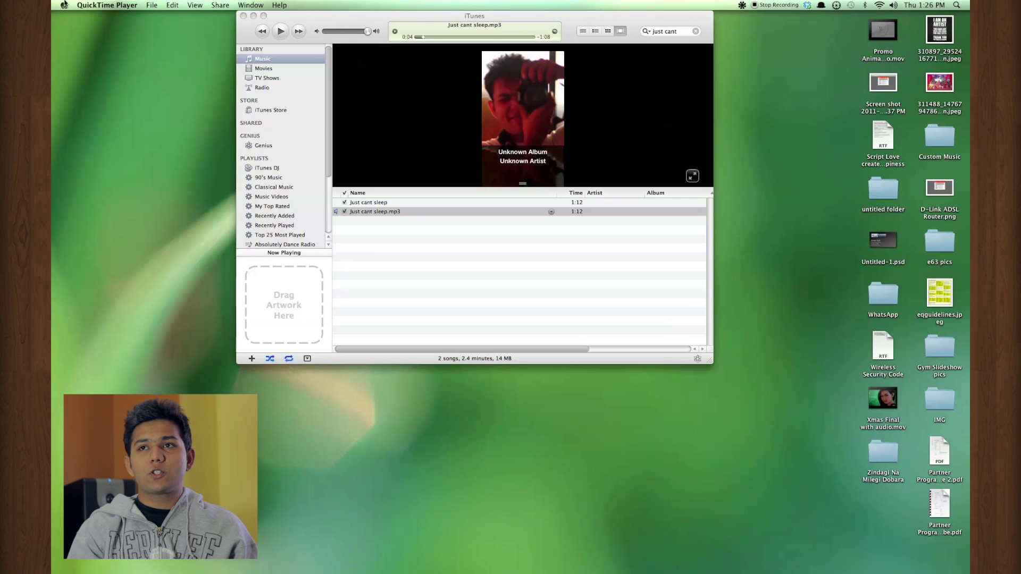
Open System Preferences from the Apple menu
left_click(64, 5)
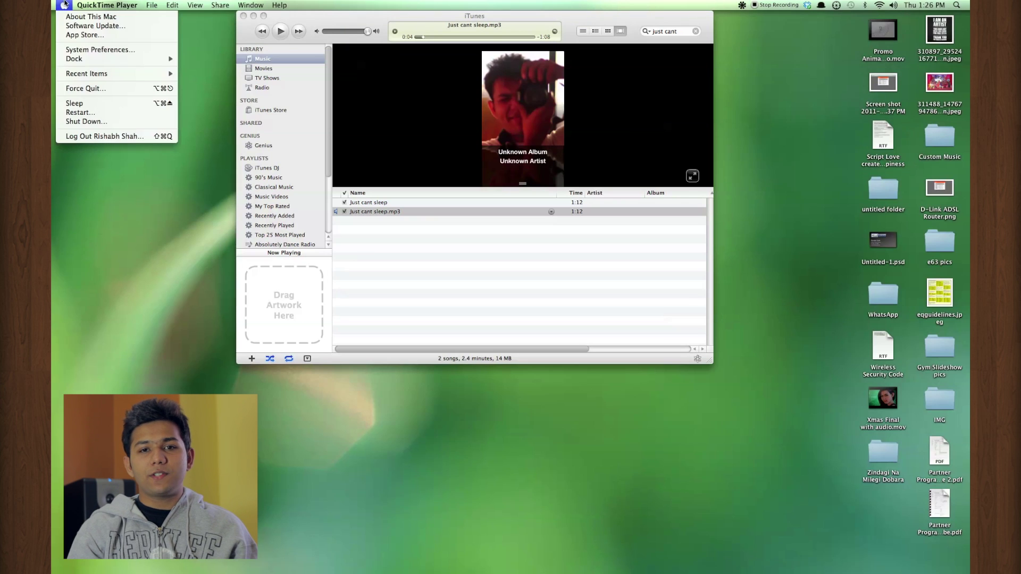
left_click(88, 49)
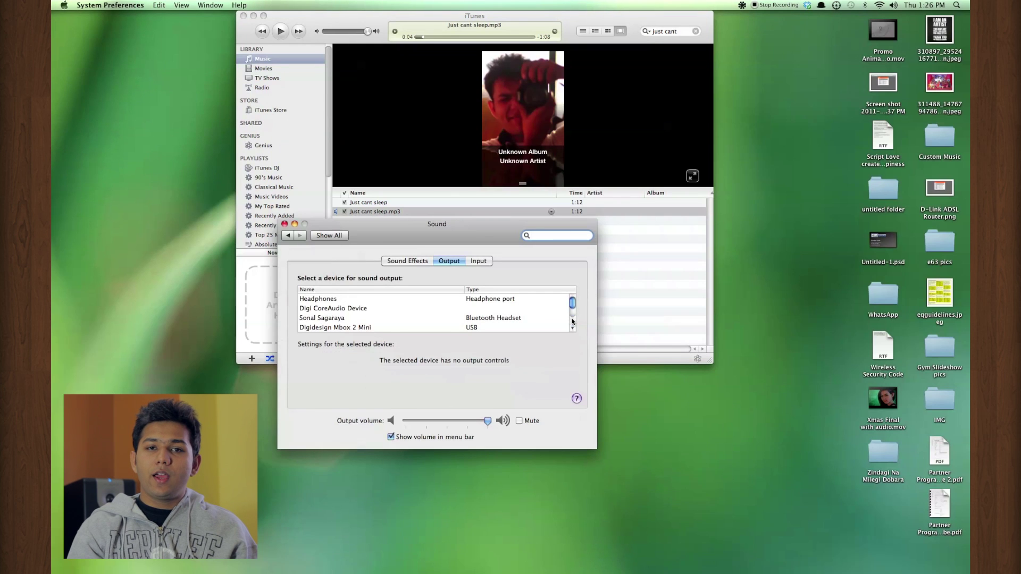
left_click_drag(572, 303, 571, 313)
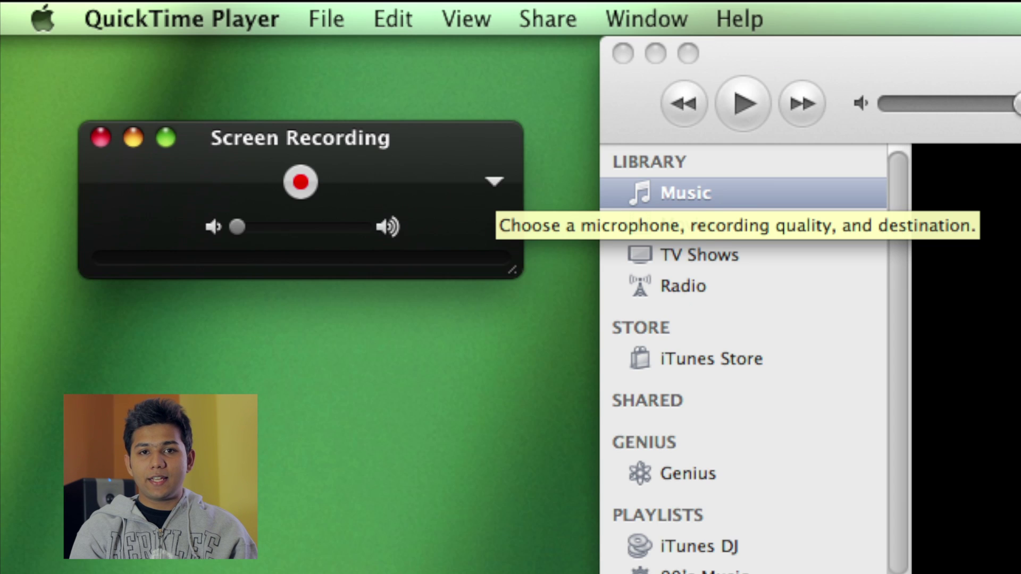
Show the Screen Recording microphone, quality and save-location options
left_click(494, 182)
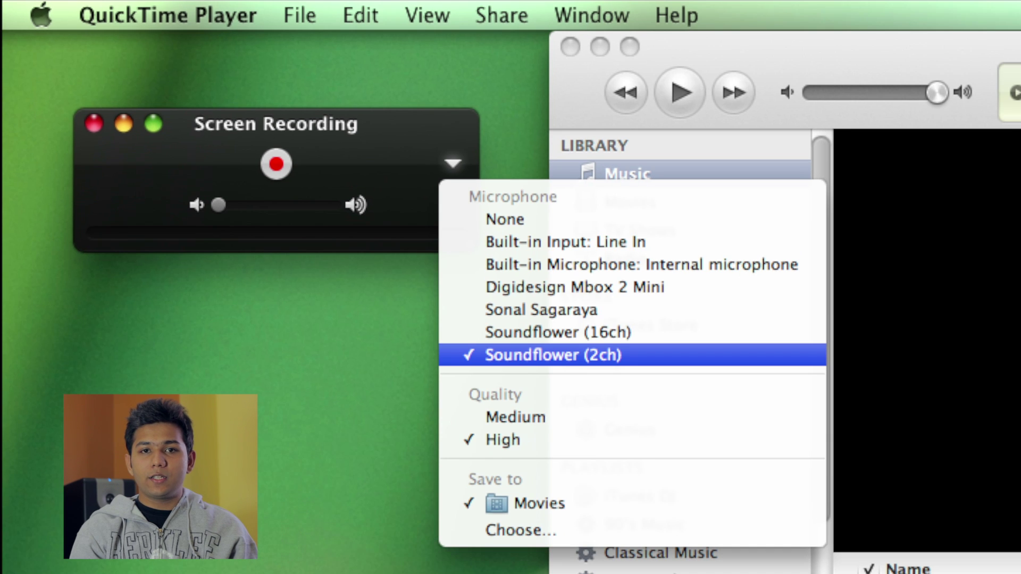